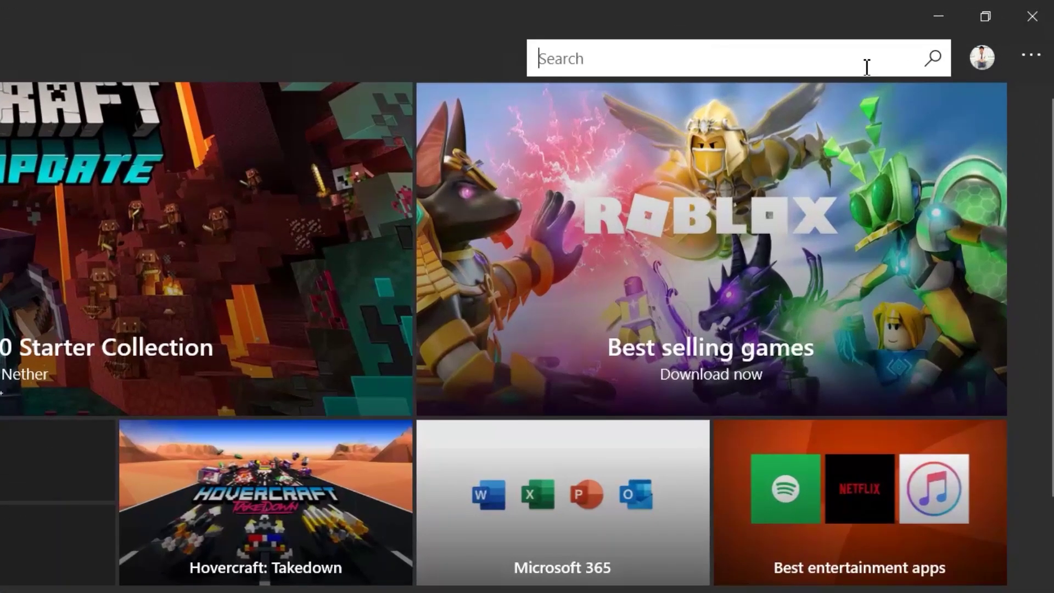
- Search the Store for 'windows file', open the Windows File Recovery page, and close the stray command prompt
{"action": "type", "text": "windo"}
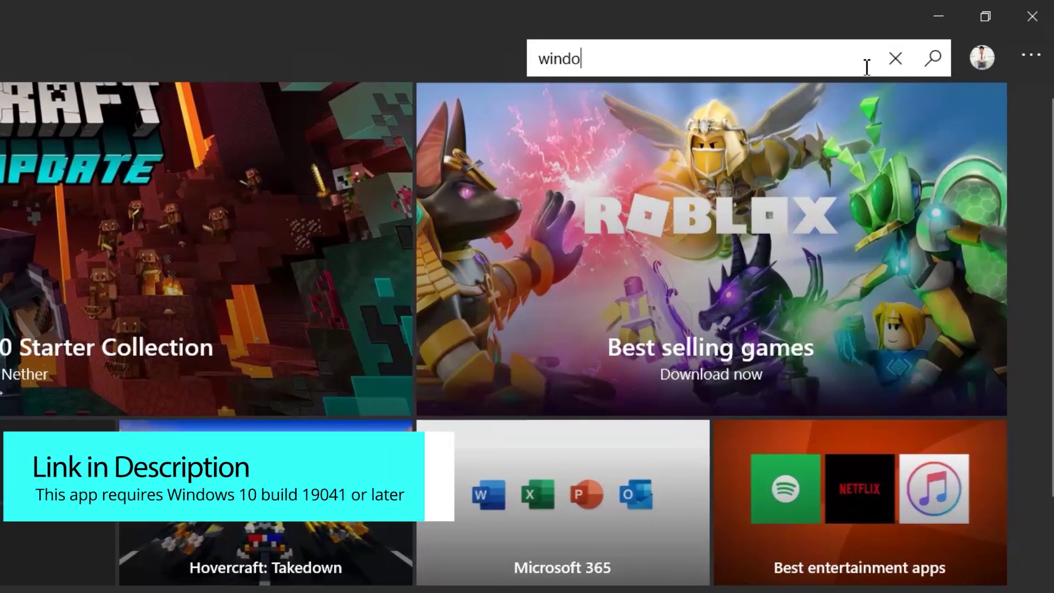
{"action": "type", "text": "ws file"}
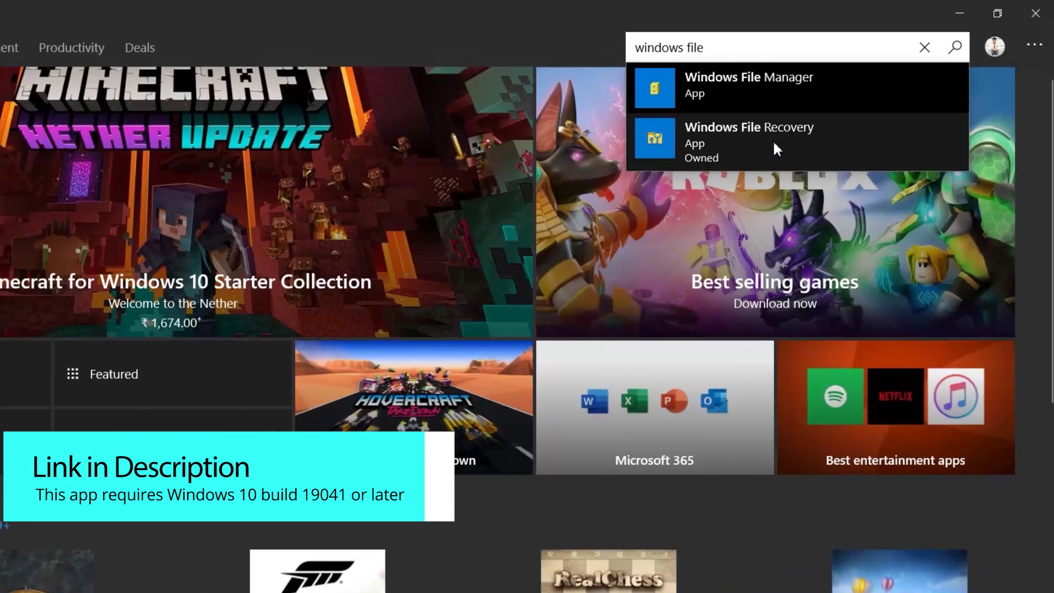
{"action": "left_click", "coordinate": [711, 184]}
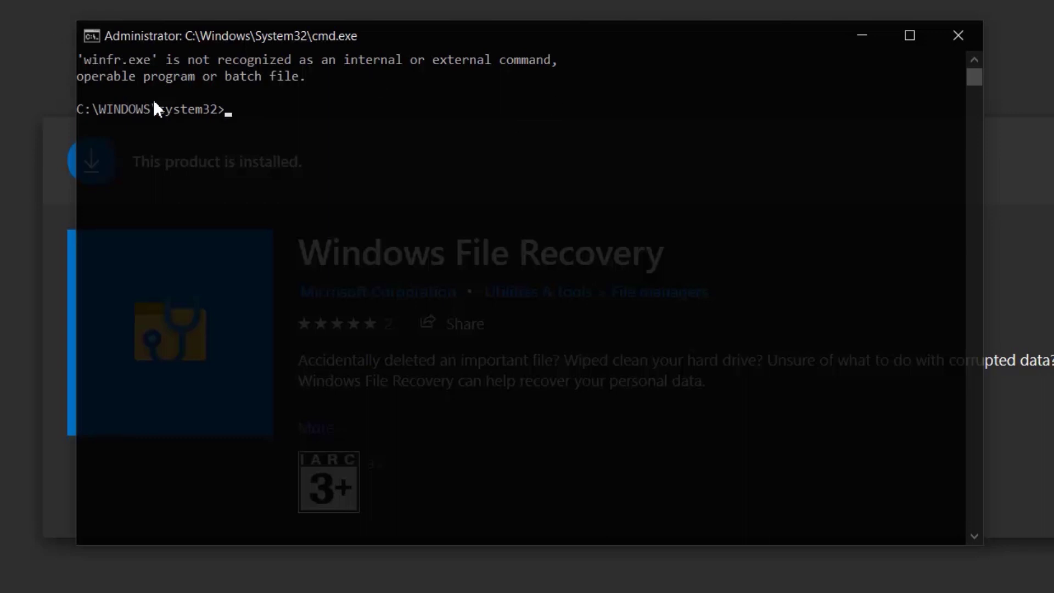
{"action": "left_click", "coordinate": [958, 35]}
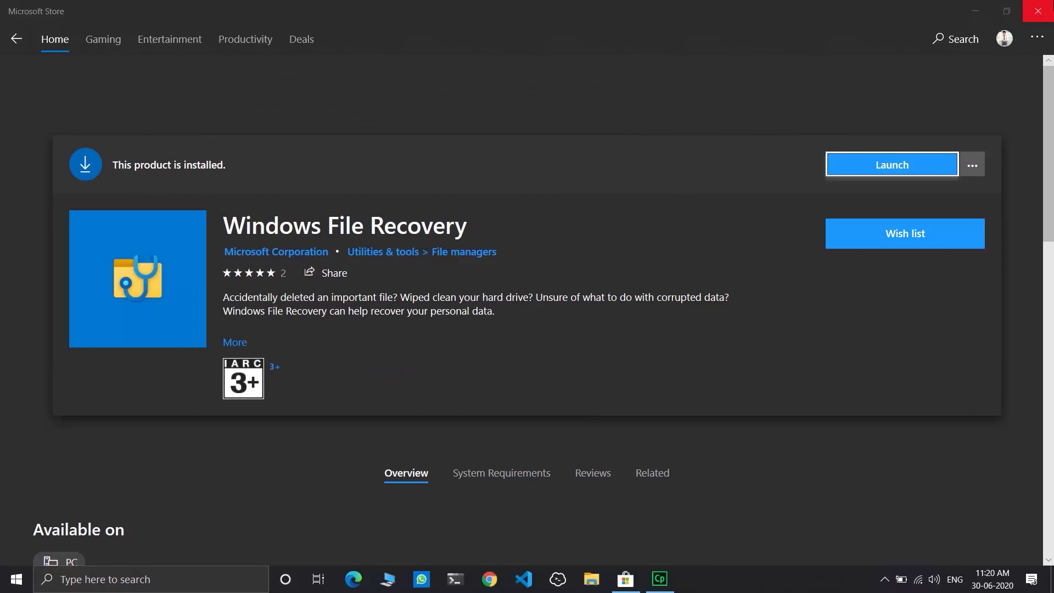
- Close the Store and locate the folder containing winfr.exe through a computer search
{"action": "left_click", "coordinate": [1041, 11]}
{"action": "left_click", "coordinate": [85, 581]}
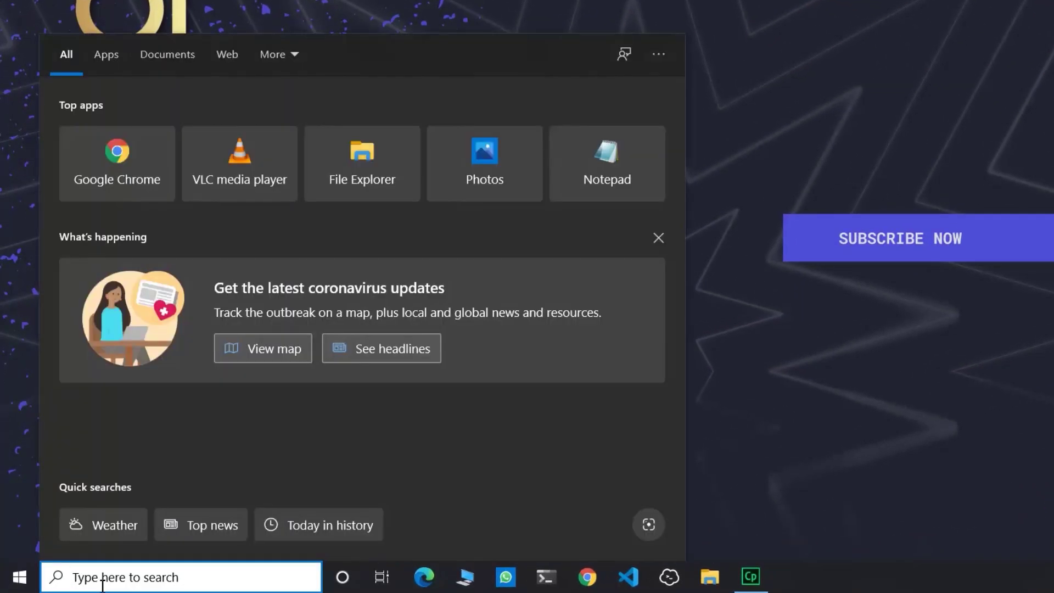
{"action": "type", "text": "winfr."}
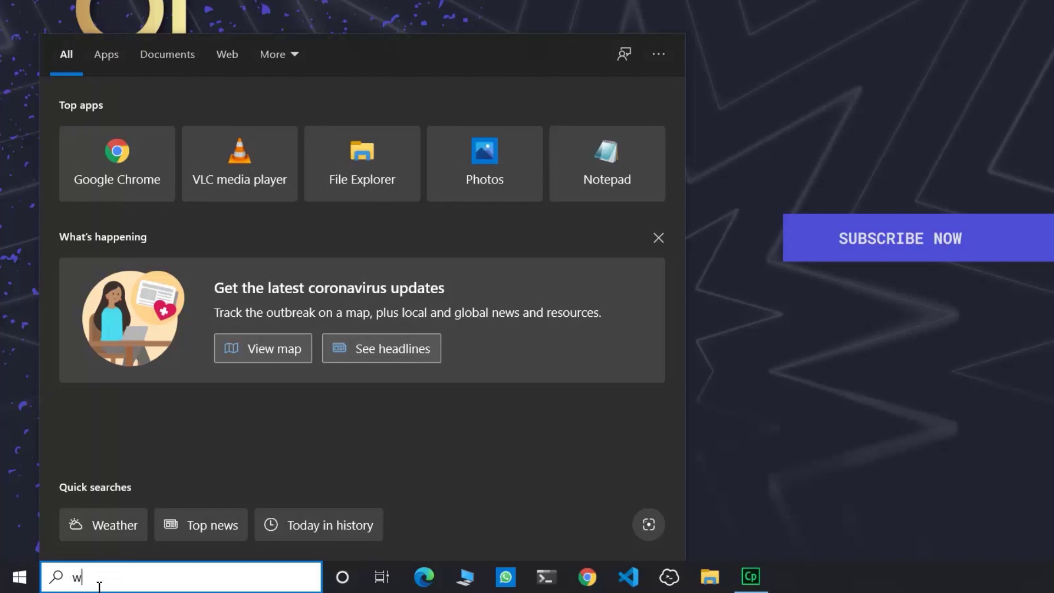
{"action": "type", "text": "exe"}
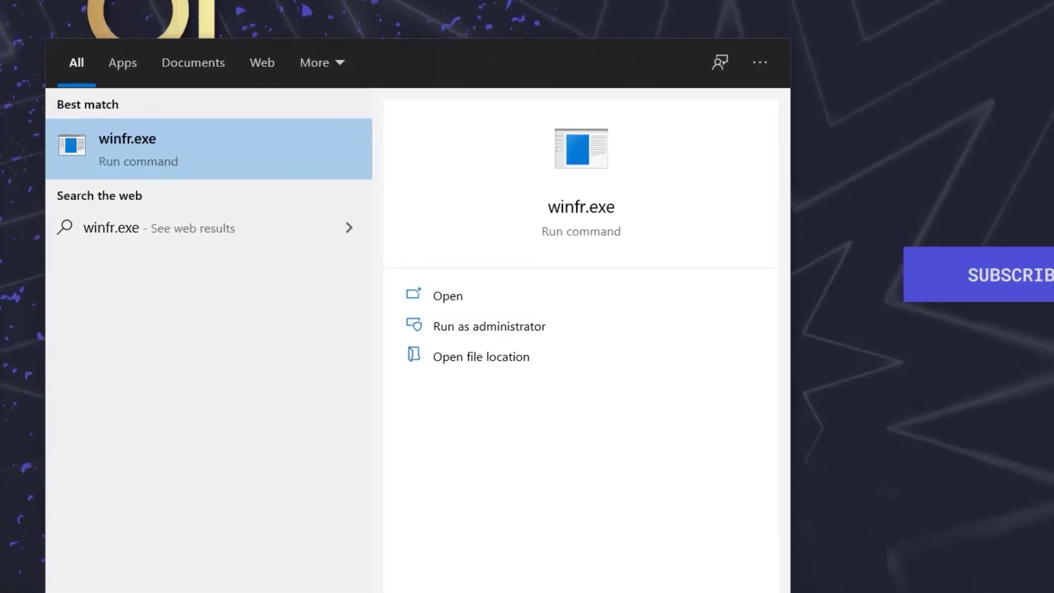
{"action": "right_click", "coordinate": [251, 154]}
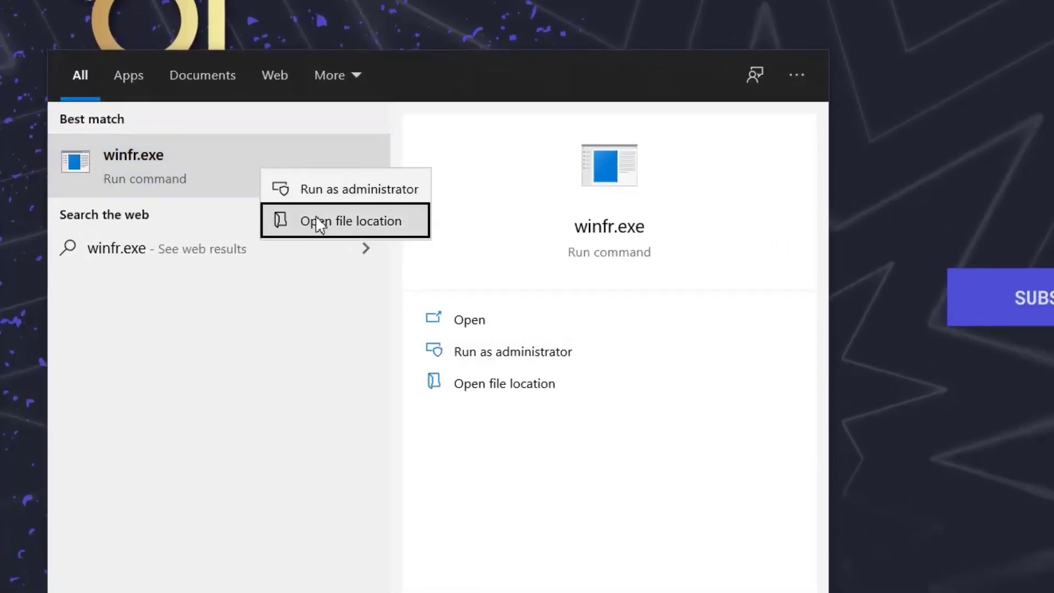
{"action": "left_click", "coordinate": [319, 225]}
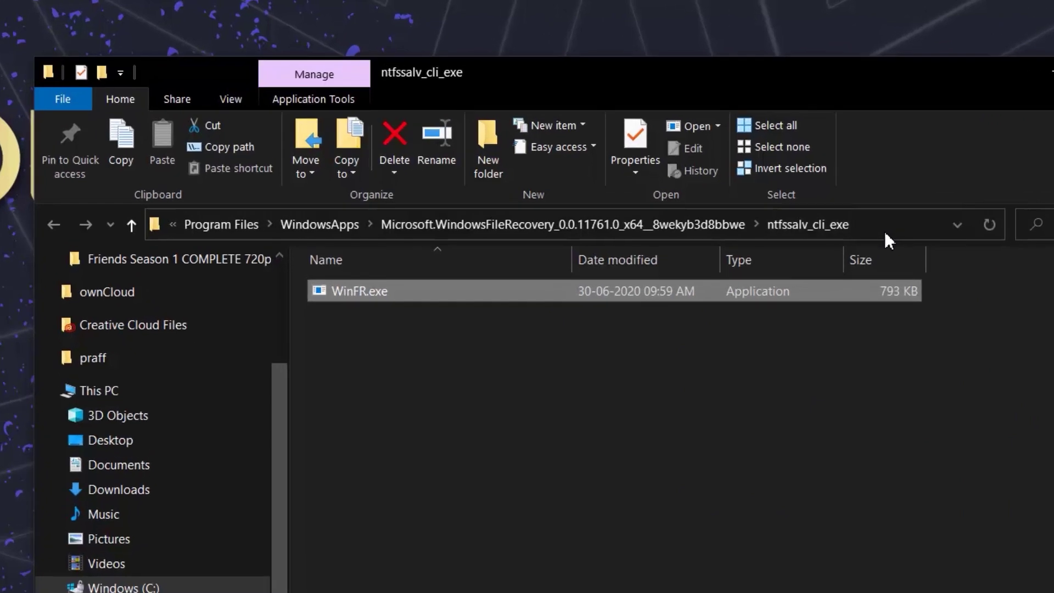
- Copy the WinFR.exe folder path from the address bar and close Explorer
{"action": "left_click", "coordinate": [884, 230]}
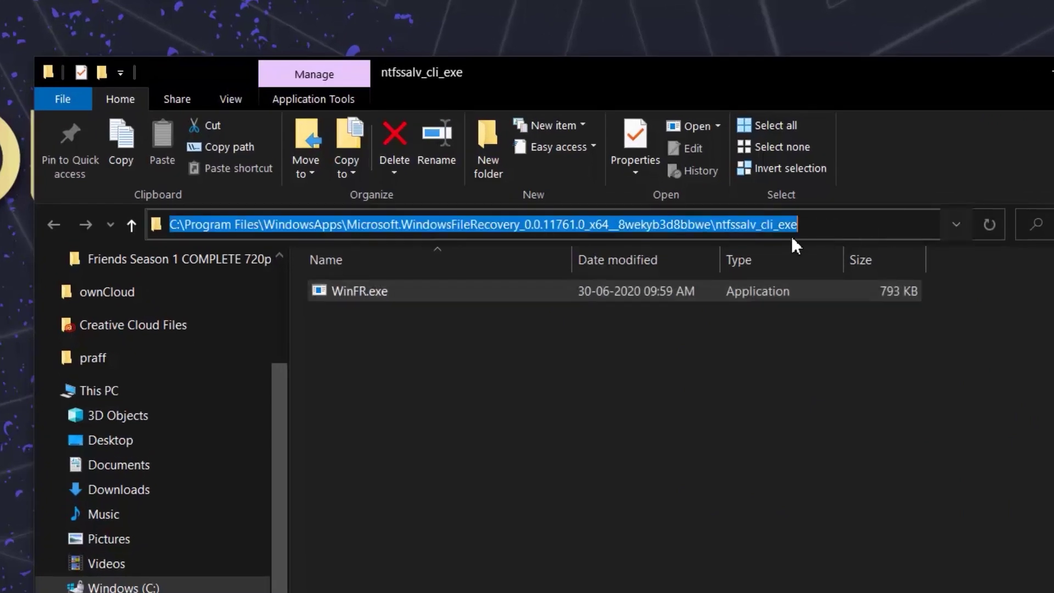
{"action": "right_click", "coordinate": [719, 224]}
{"action": "left_click", "coordinate": [784, 291]}
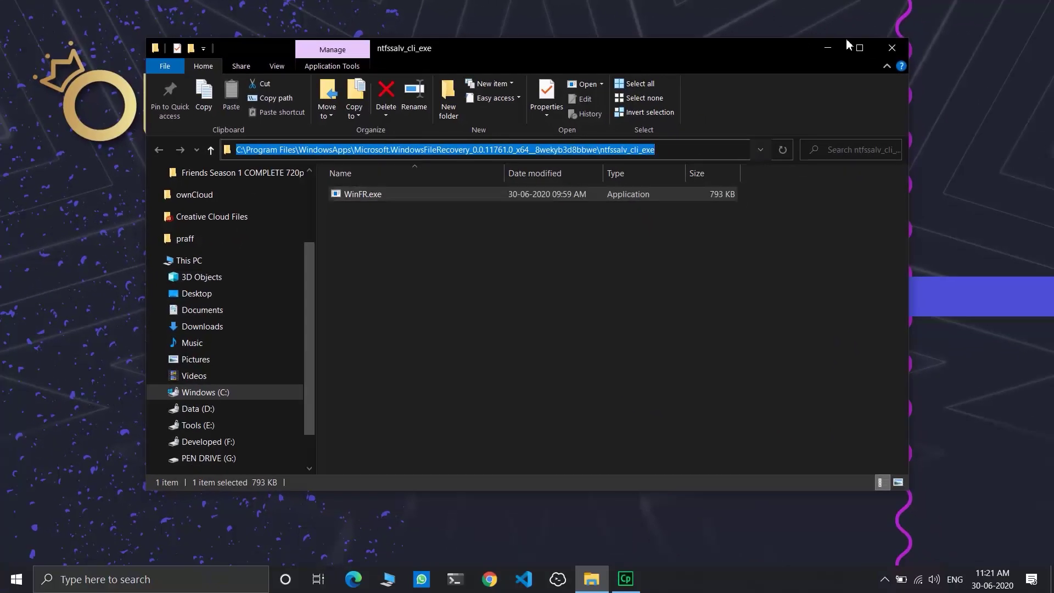
{"action": "left_click", "coordinate": [893, 48]}
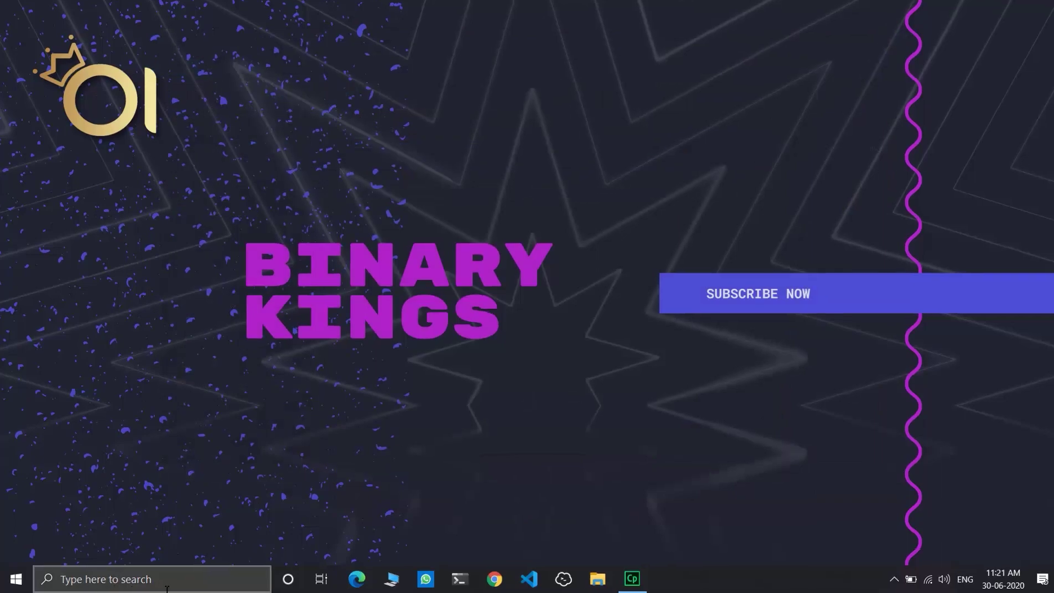
- Add the copied WindowsApps WinFR.exe folder path as a new user Path entry and confirm all dialogs
{"action": "left_click", "coordinate": [167, 589]}
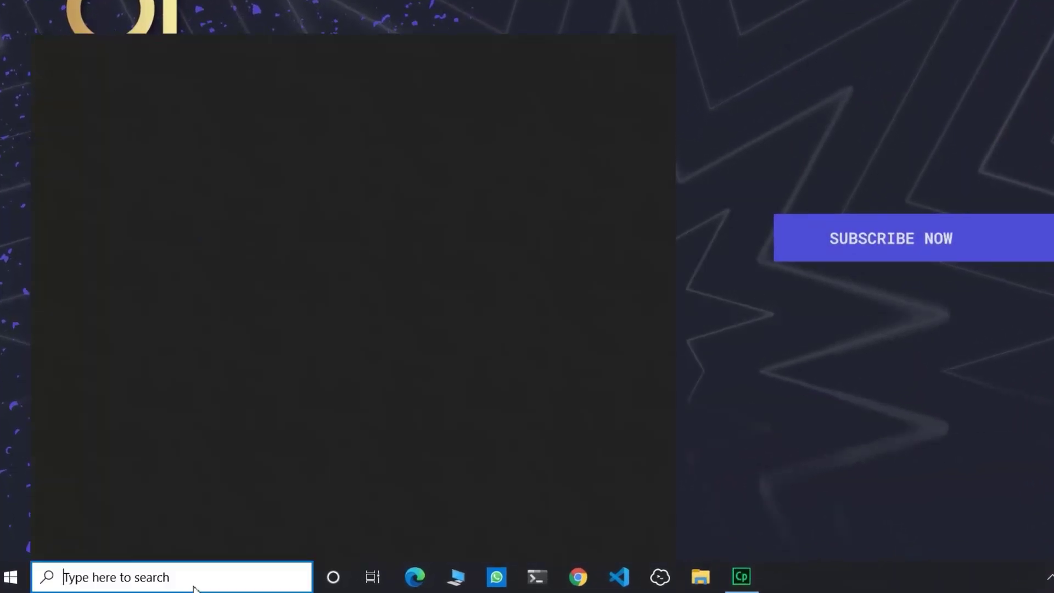
{"action": "type", "text": "envir"}
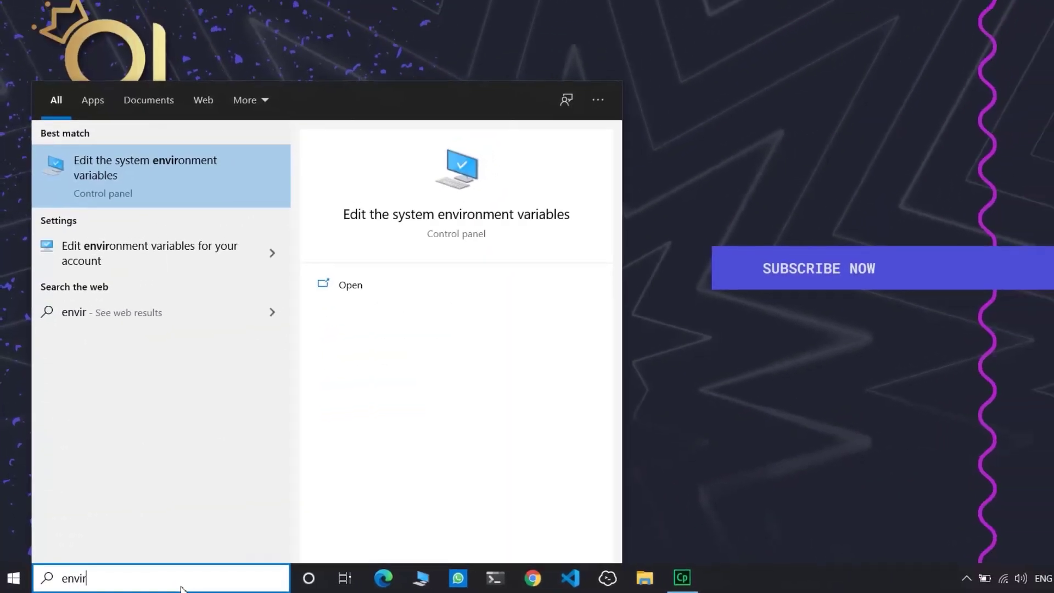
{"action": "key", "text": "Return"}
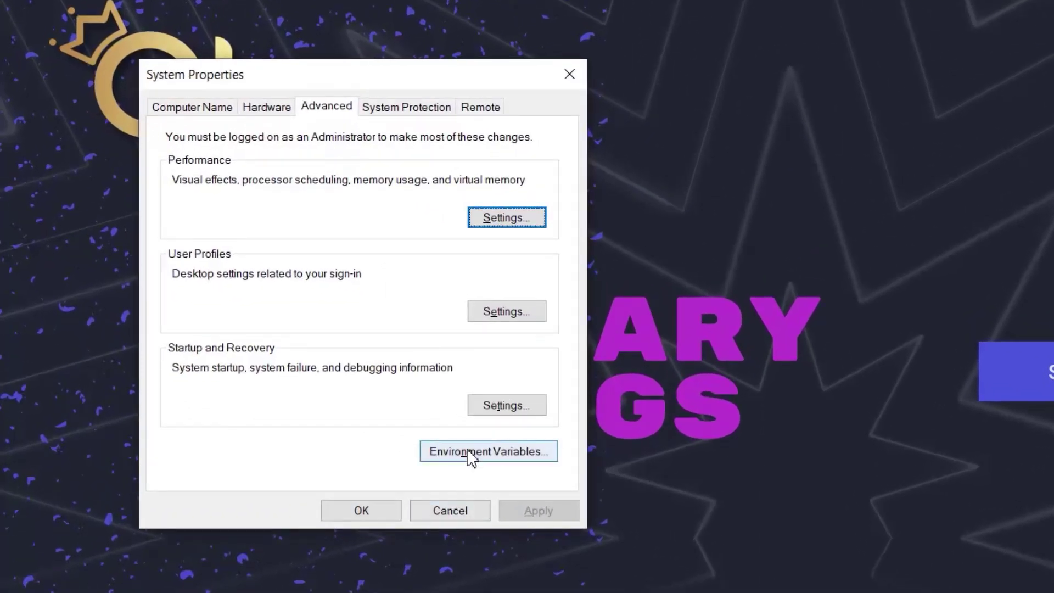
{"action": "left_click", "coordinate": [471, 453]}
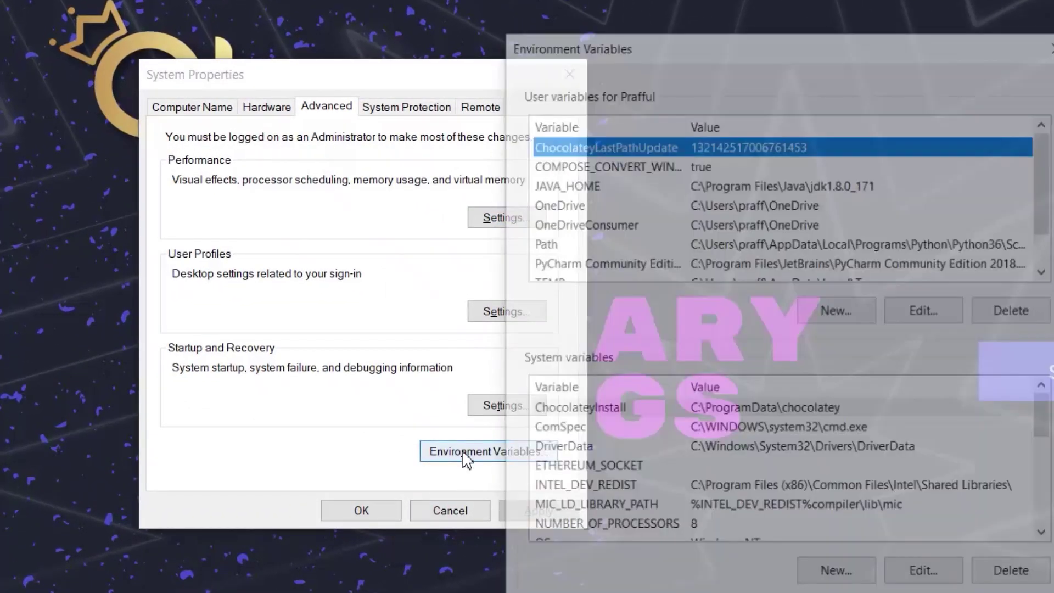
{"action": "left_click", "coordinate": [536, 241]}
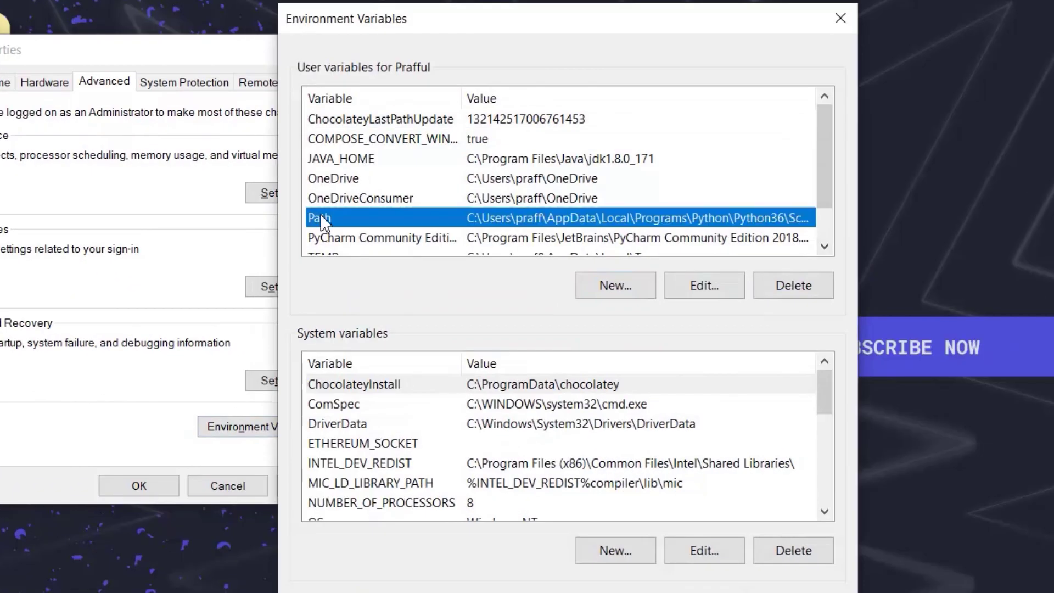
{"action": "left_click", "coordinate": [689, 290]}
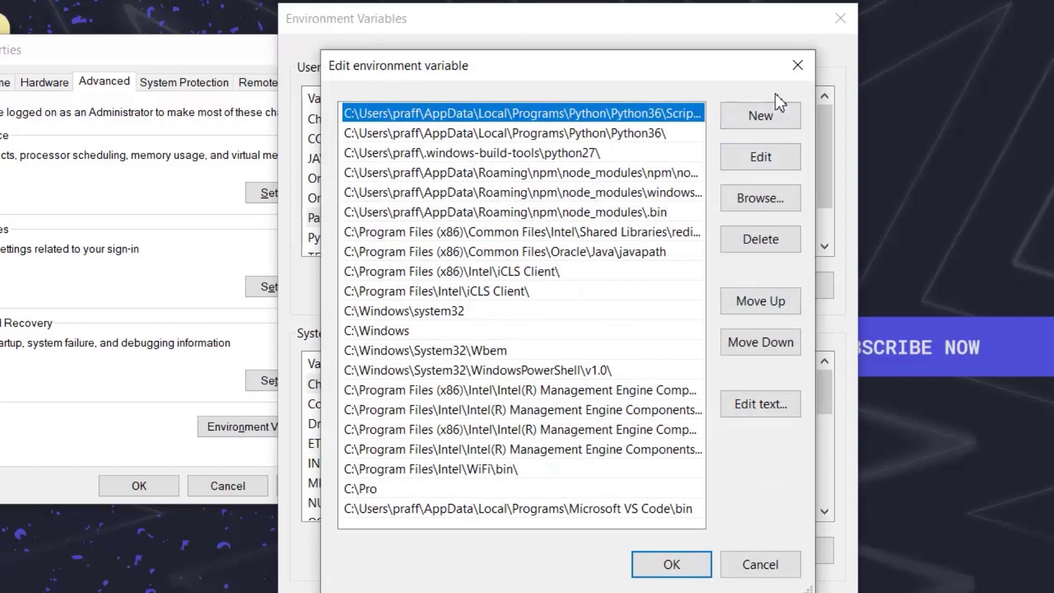
{"action": "left_click", "coordinate": [768, 116]}
{"action": "key", "text": "ctrl+v"}
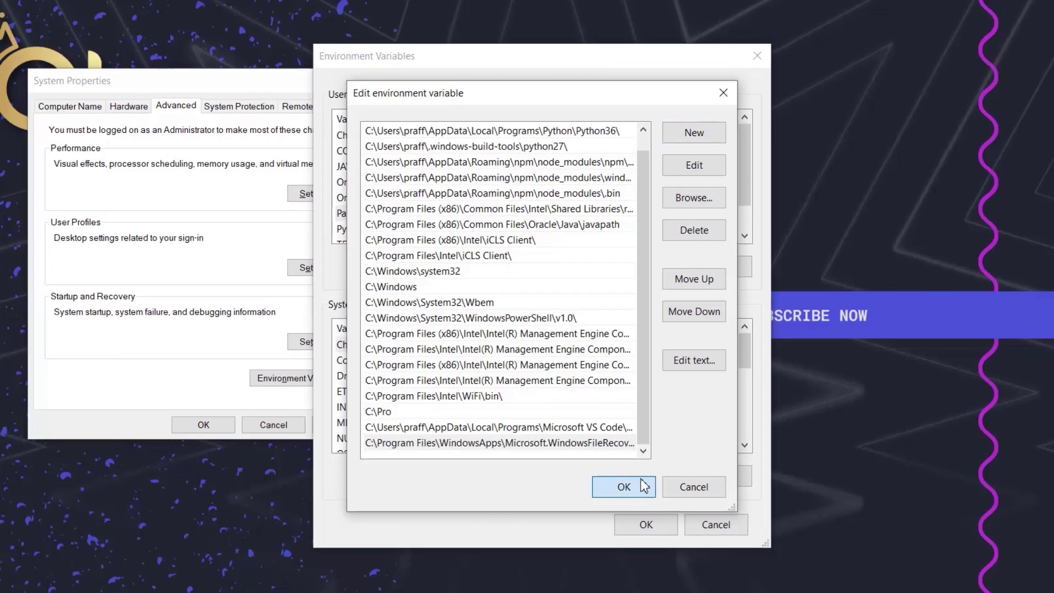
{"action": "left_click", "coordinate": [671, 565]}
{"action": "left_click", "coordinate": [613, 467]}
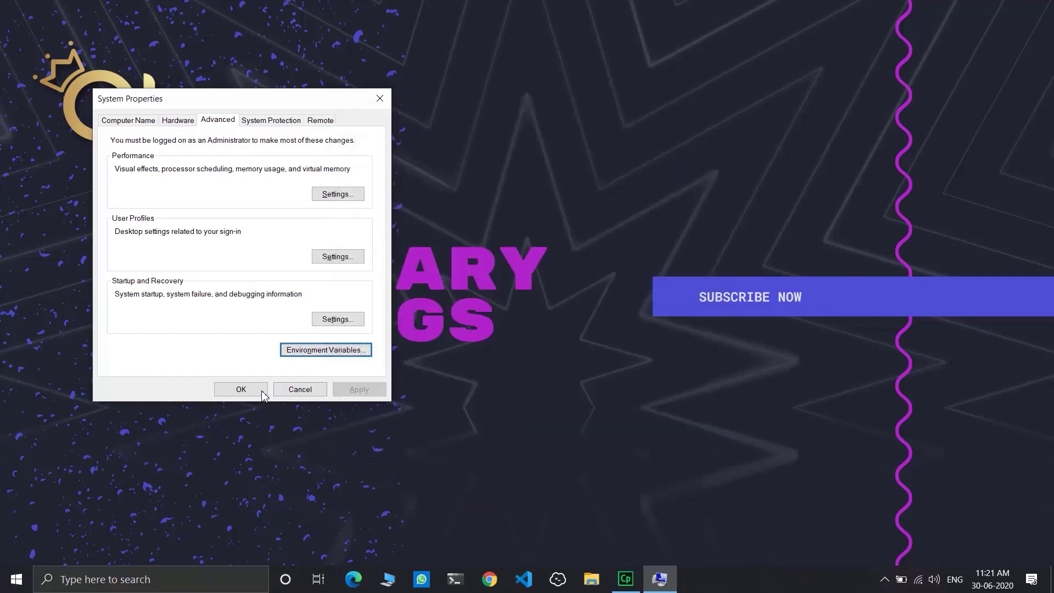
{"action": "left_click", "coordinate": [243, 390]}
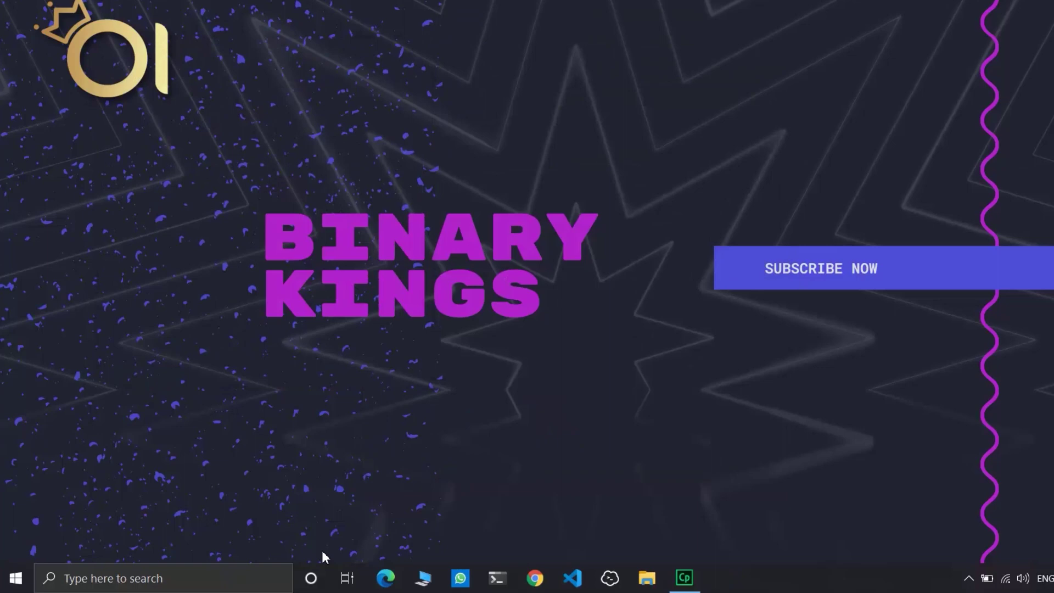
- Launch Windows Terminal as administrator and run winfr to show its usage help
{"action": "key", "text": "super"}
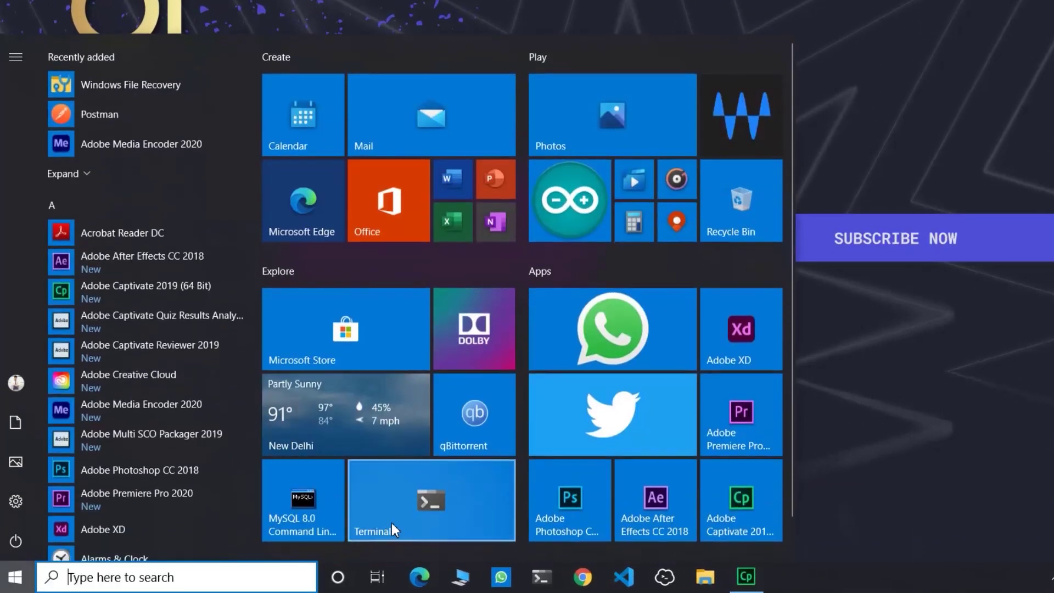
{"action": "right_click", "coordinate": [391, 523]}
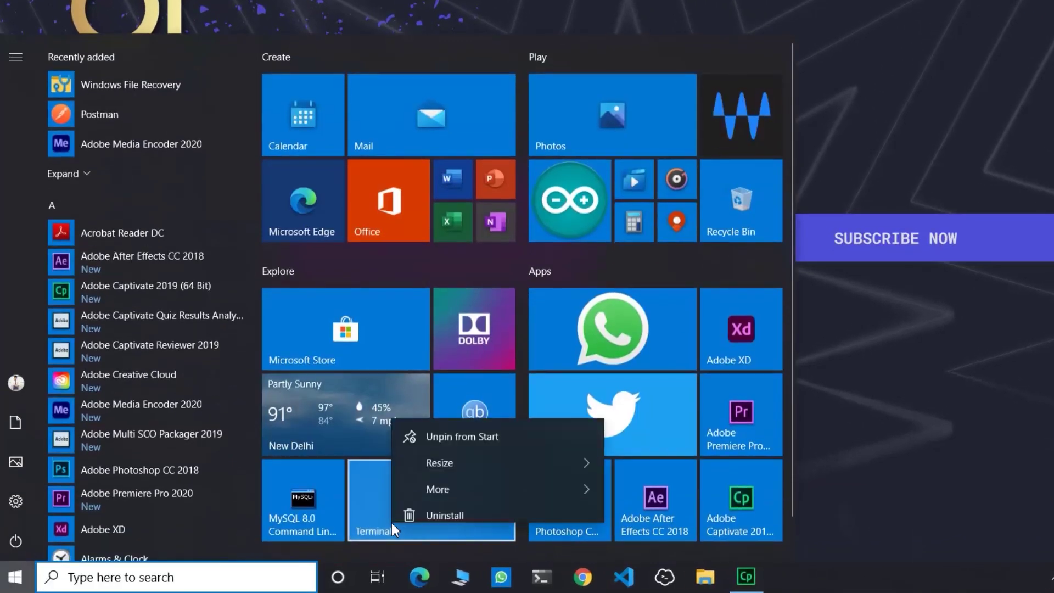
{"action": "mouse_move", "coordinate": [459, 481]}
{"action": "left_click", "coordinate": [679, 392]}
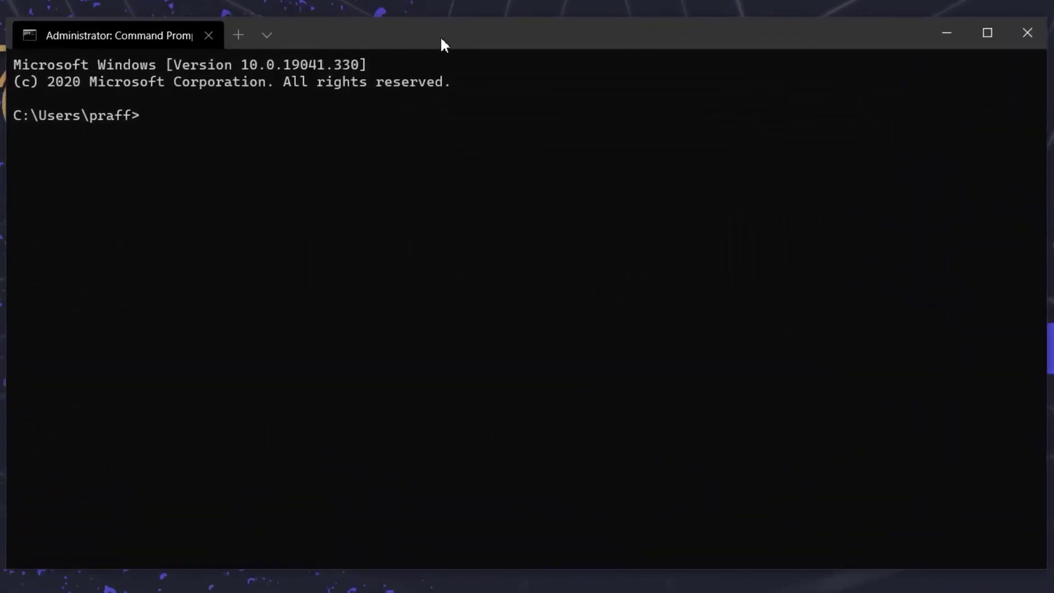
{"action": "type", "text": "winfr"}
{"action": "key", "text": "Return"}
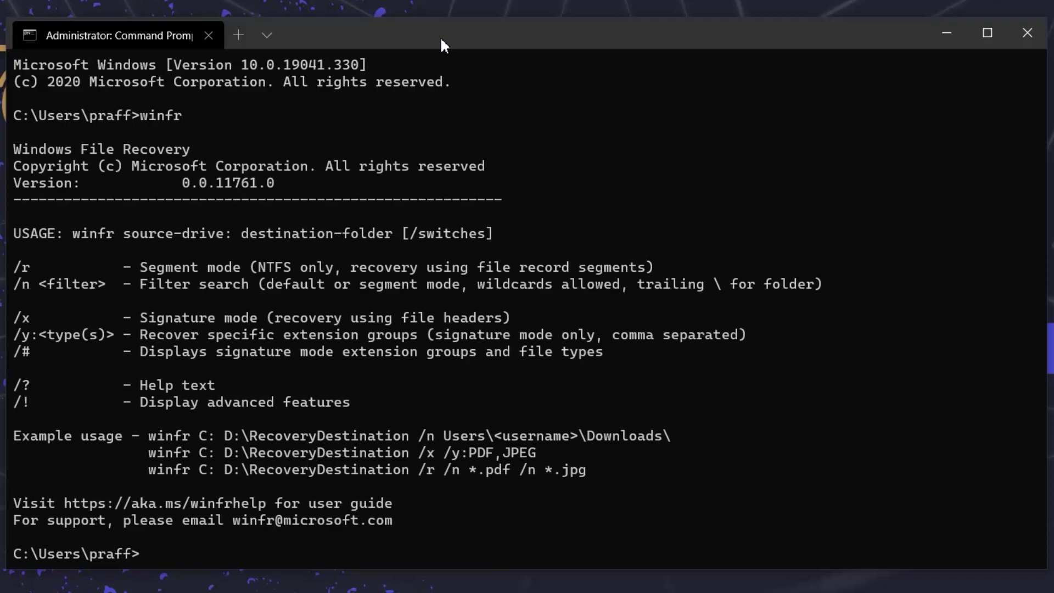
- Switch to drive D: and create a folder named Recovery with mkdir
{"action": "type", "text": "D:"}
{"action": "key", "text": "Return"}
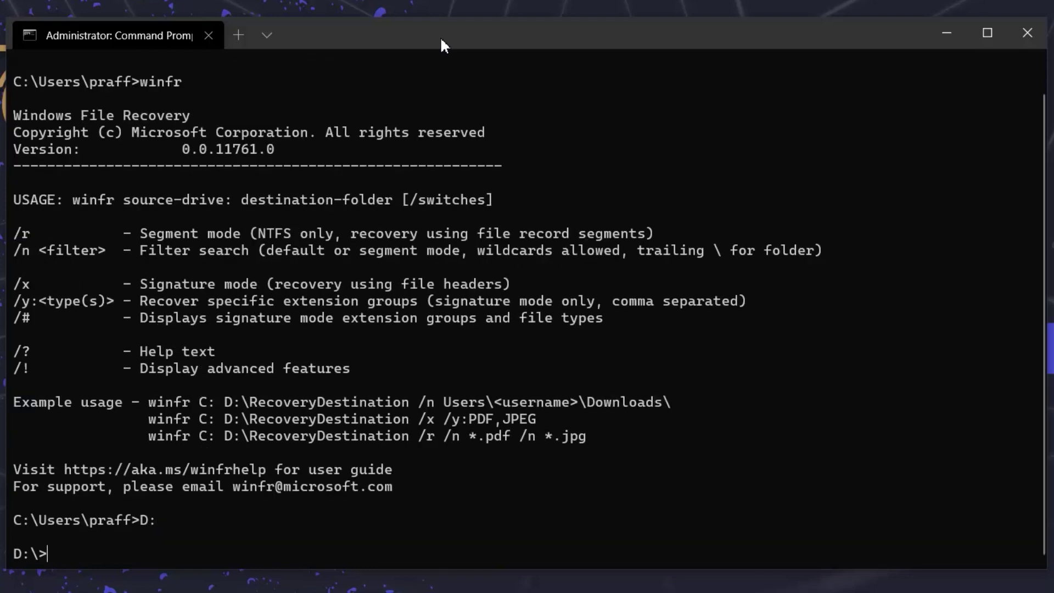
{"action": "type", "text": "mkdir Recovery"}
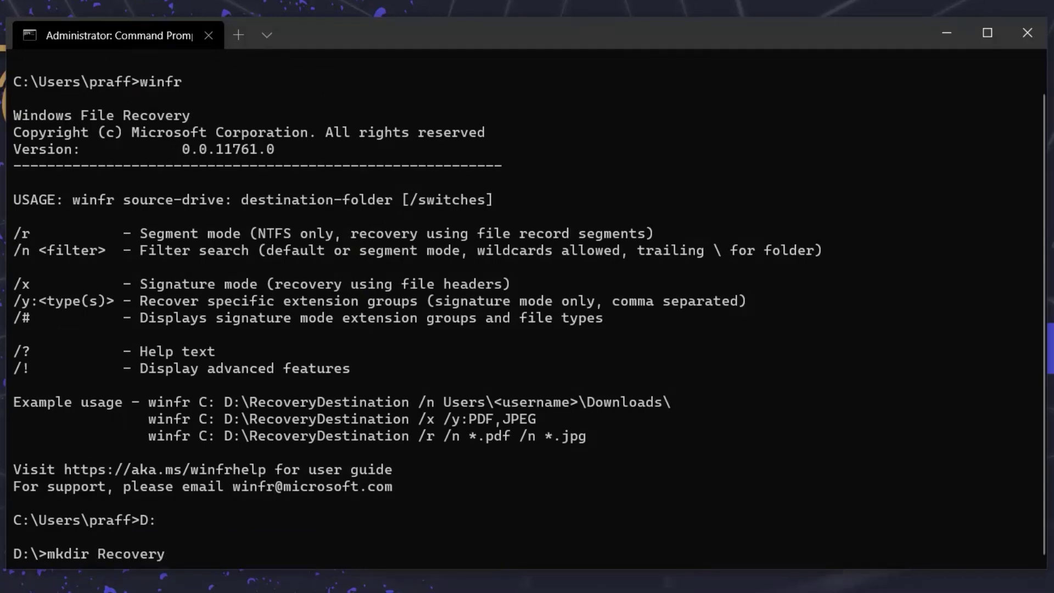
{"action": "key", "text": "Return"}
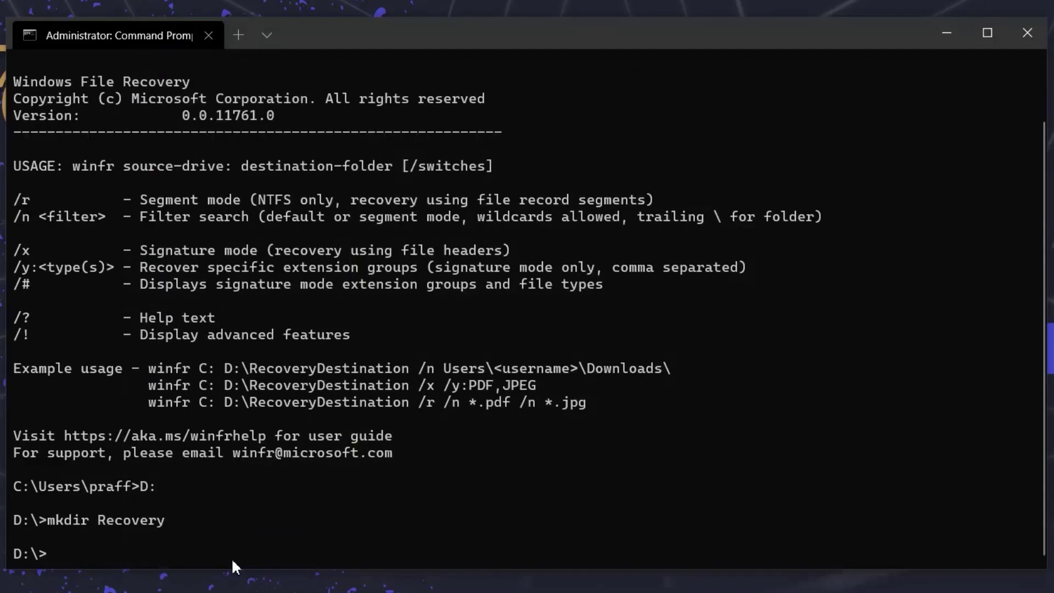
- Type winfr at the D: prompt and open PEN DRIVE (G:) in File Explorer
{"action": "type", "text": "winfr"}
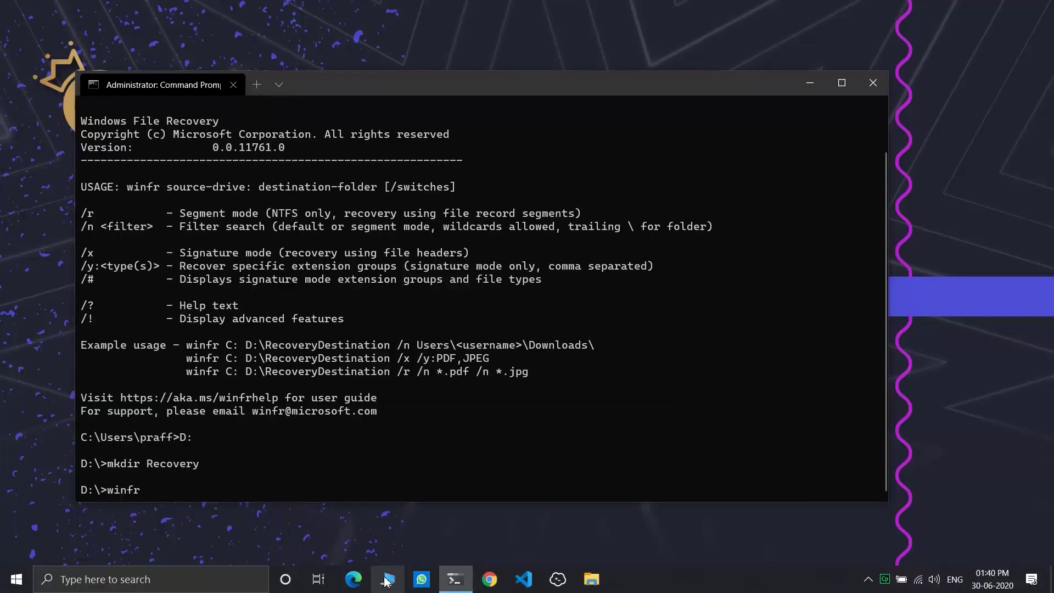
{"action": "left_click", "coordinate": [388, 579]}
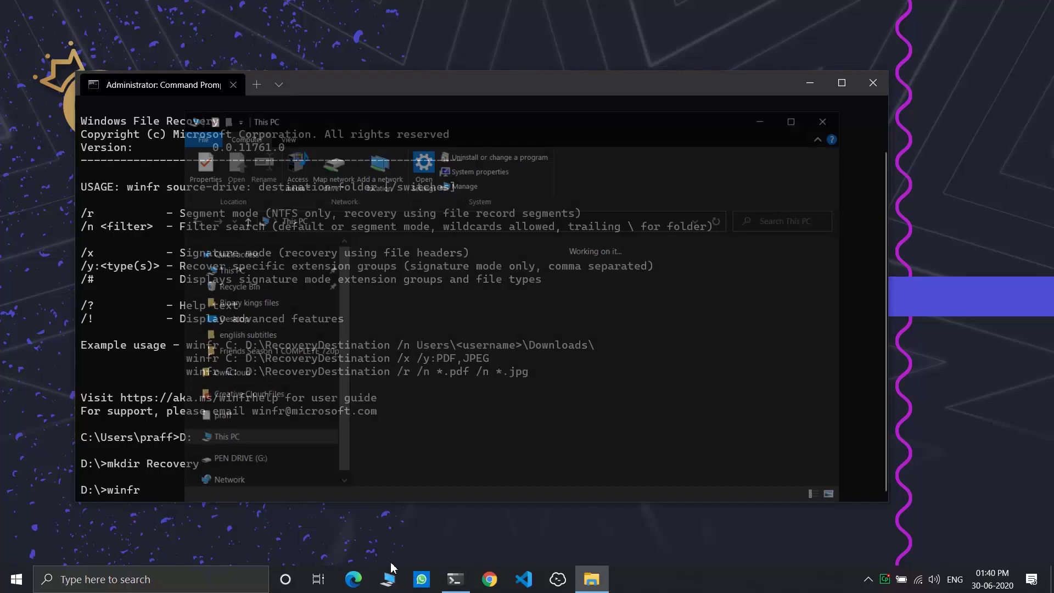
{"action": "scroll", "coordinate": [504, 472], "scroll_direction": "down", "scroll_amount": 2}
{"action": "double_click", "coordinate": [512, 462]}
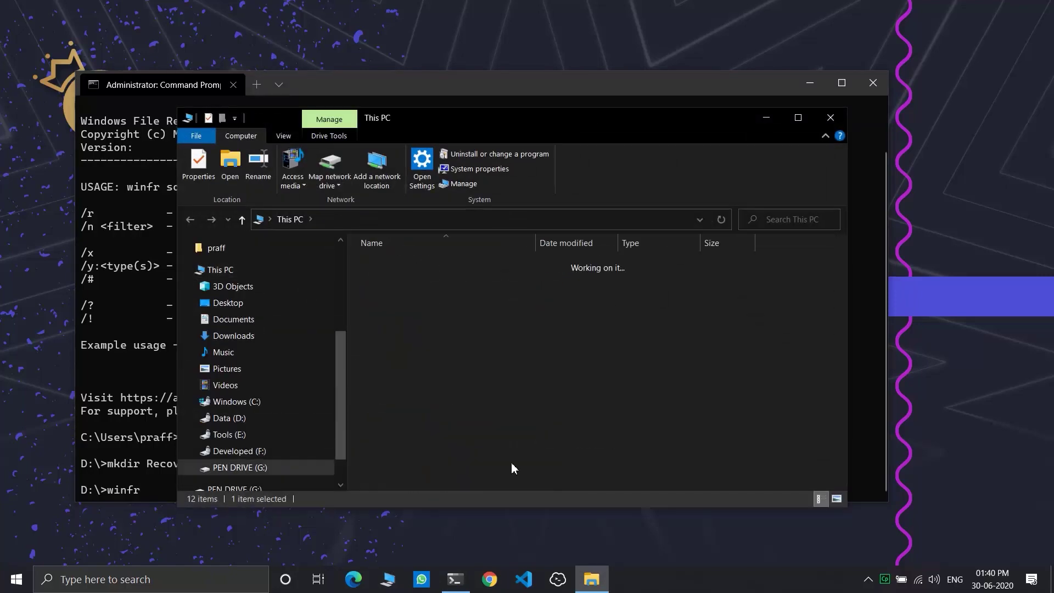
- Permanently delete all five JPG and PDF files on the pen drive and close Explorer
{"action": "left_click_drag", "start_coordinate": [519, 370], "coordinate": [513, 255]}
{"action": "right_click", "coordinate": [505, 278]}
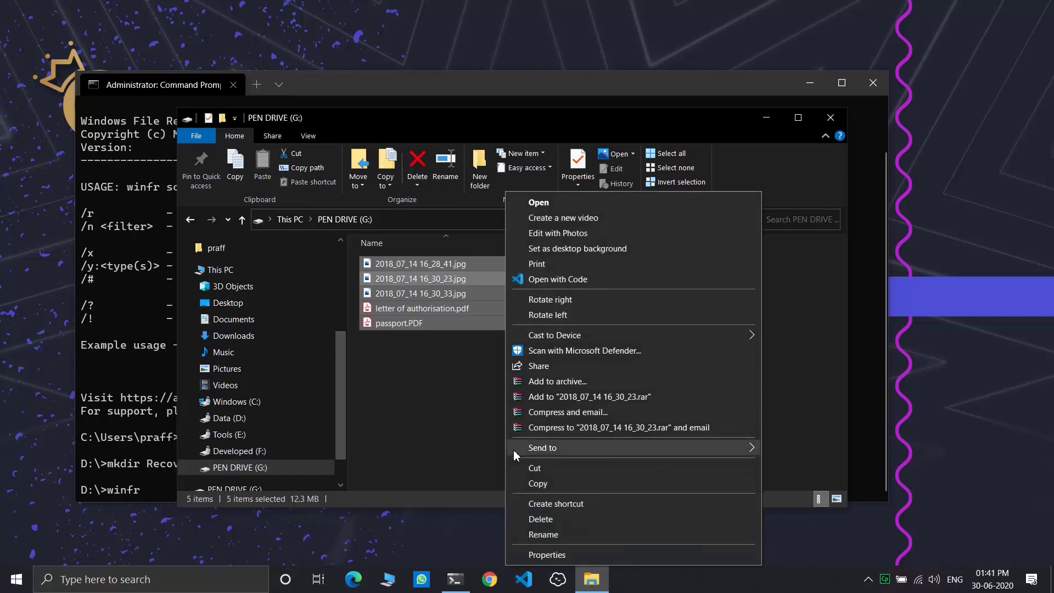
{"action": "left_click", "coordinate": [541, 519]}
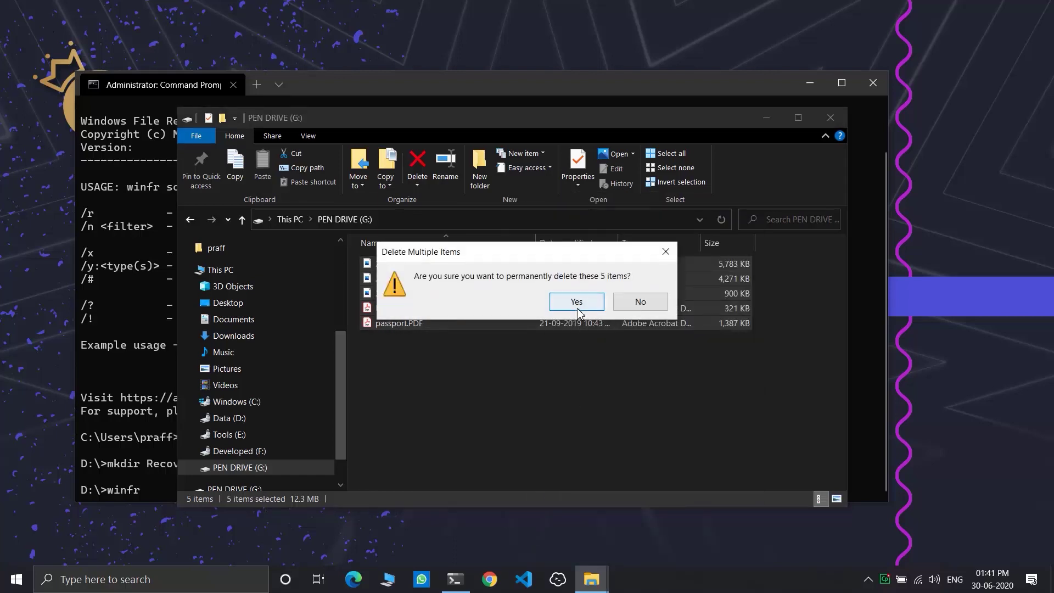
{"action": "left_click", "coordinate": [576, 303]}
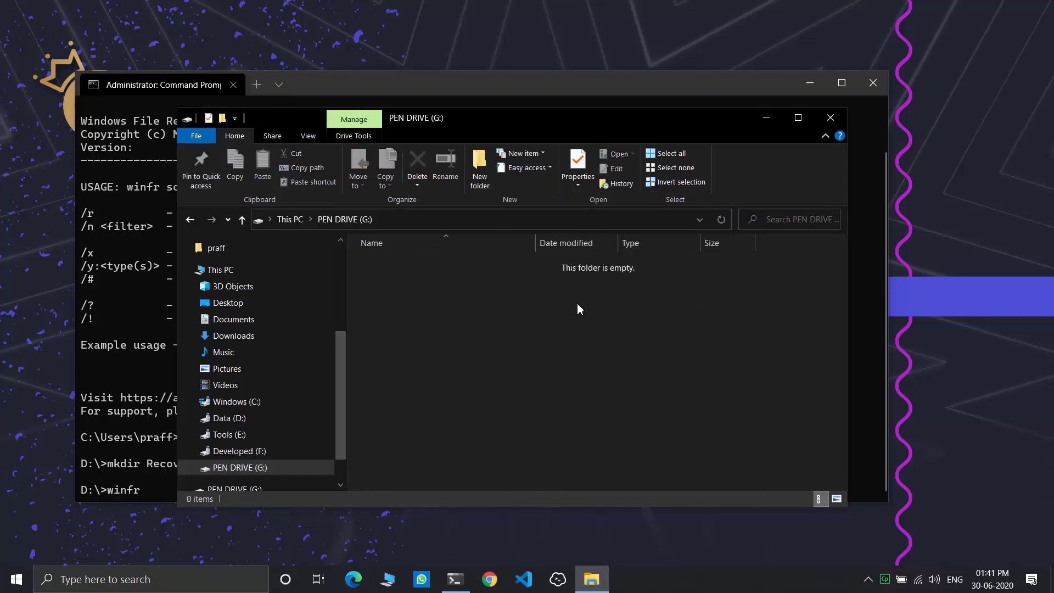
{"action": "left_click", "coordinate": [832, 119]}
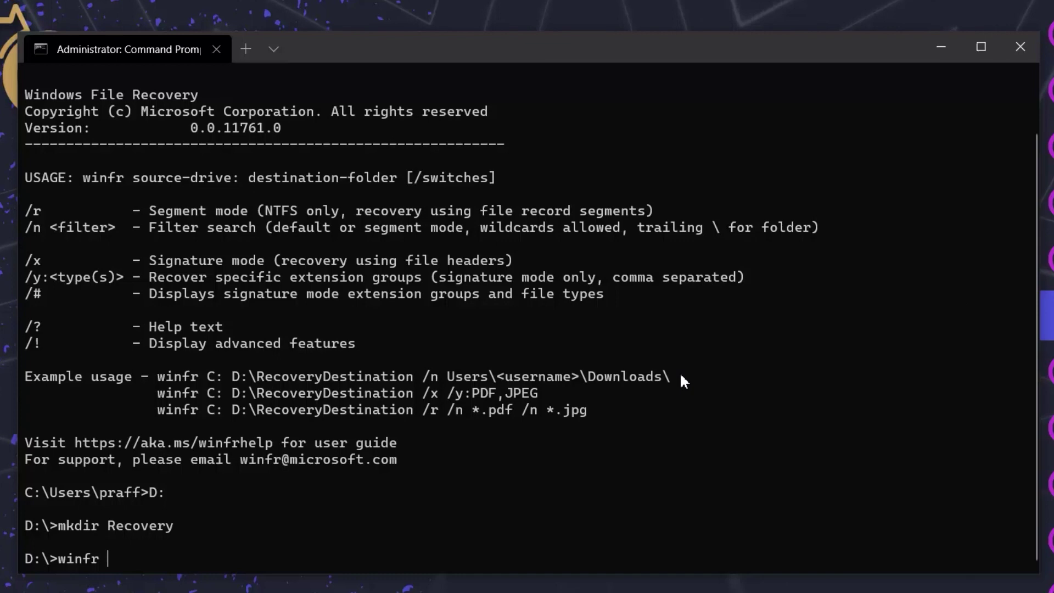
- Run winfr G: D:\Recovery /x /y:PDF,JPEG and answer y to continue the recovery
{"action": "type", "text": "G"}
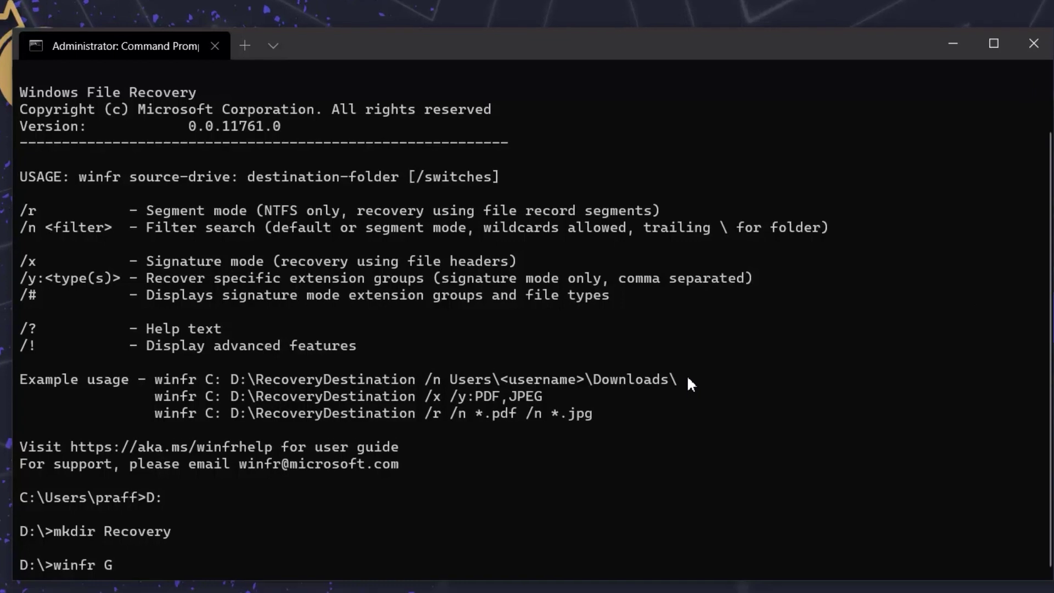
{"action": "type", "text": ": D:\\Recovery "}
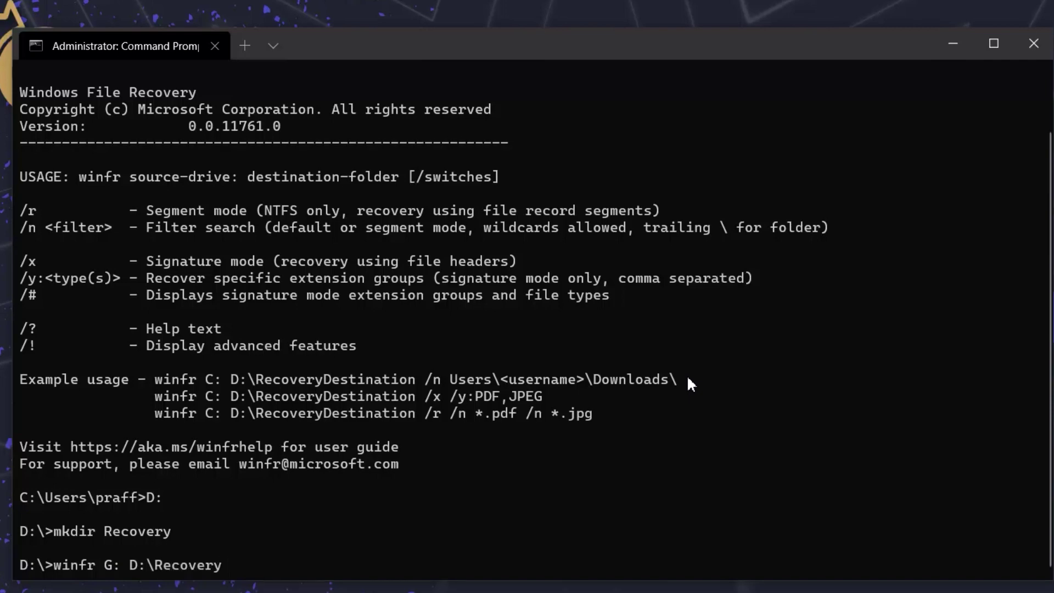
{"action": "type", "text": "/x /y:PDF,JPEG"}
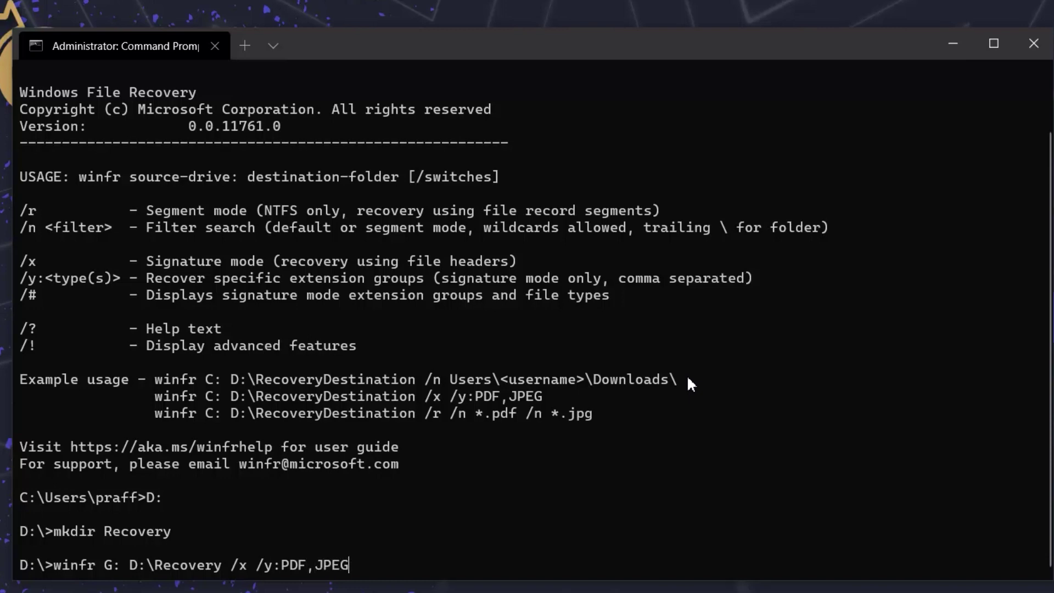
{"action": "key", "text": "Return"}
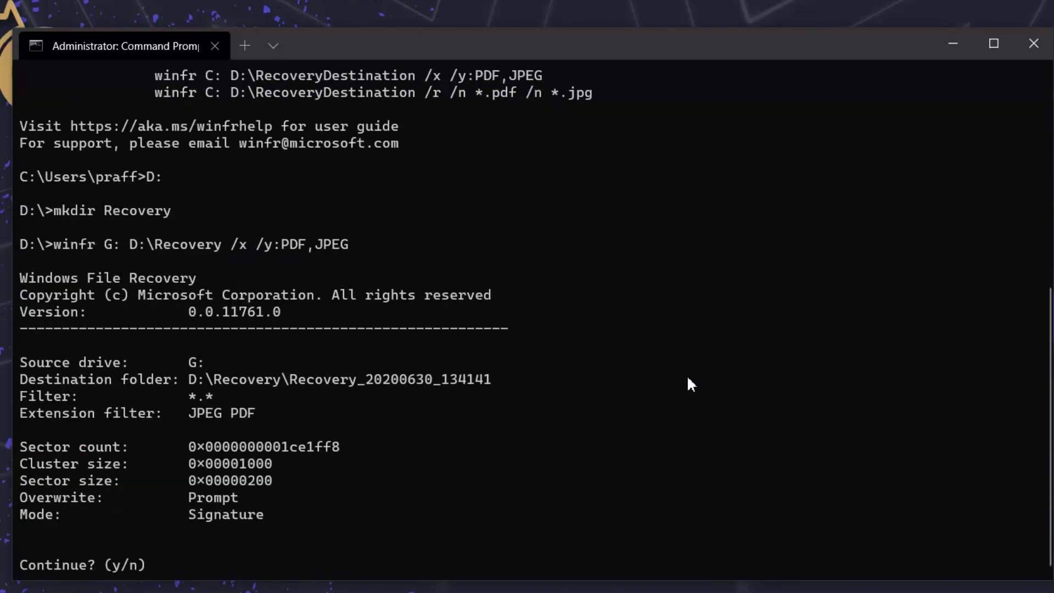
{"action": "key", "text": "y"}
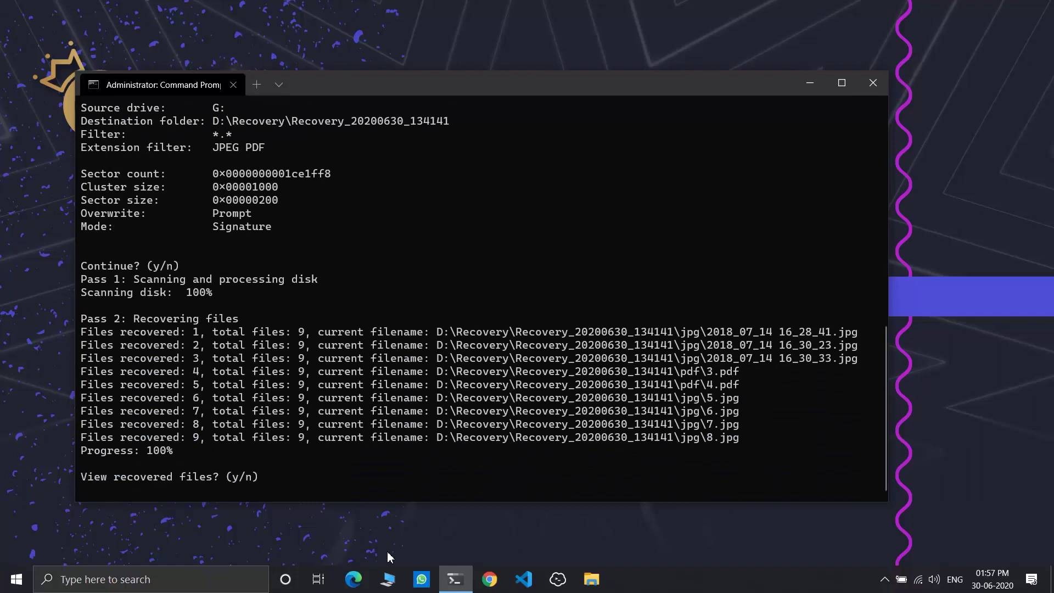
- View the seven recovered JPGs in the jpg folder, then open the pdf folder showing 3.pdf and 4.pdf
{"action": "key", "text": "y"}
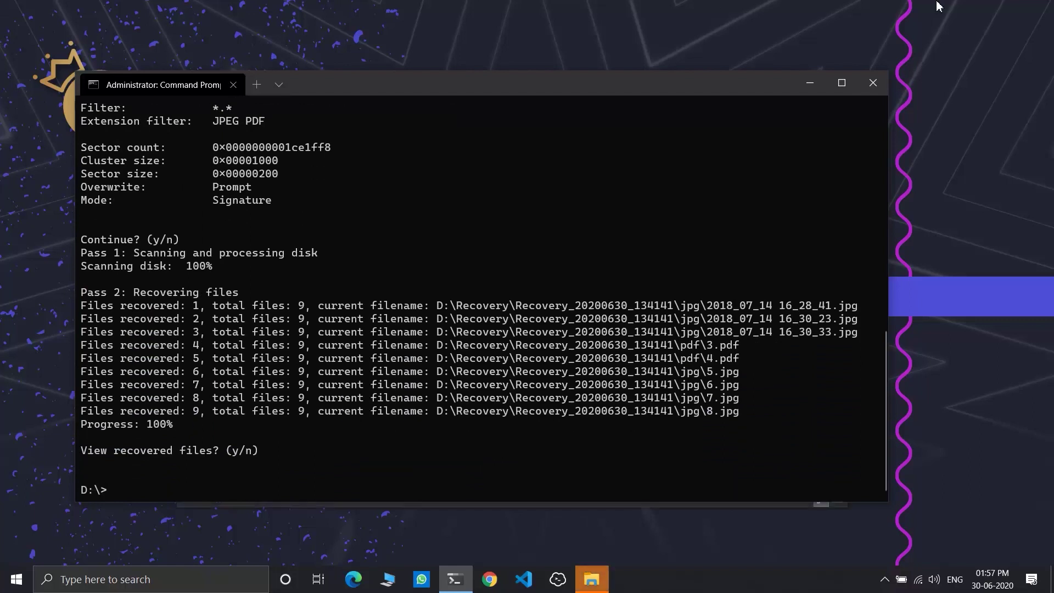
{"action": "left_click", "coordinate": [598, 577]}
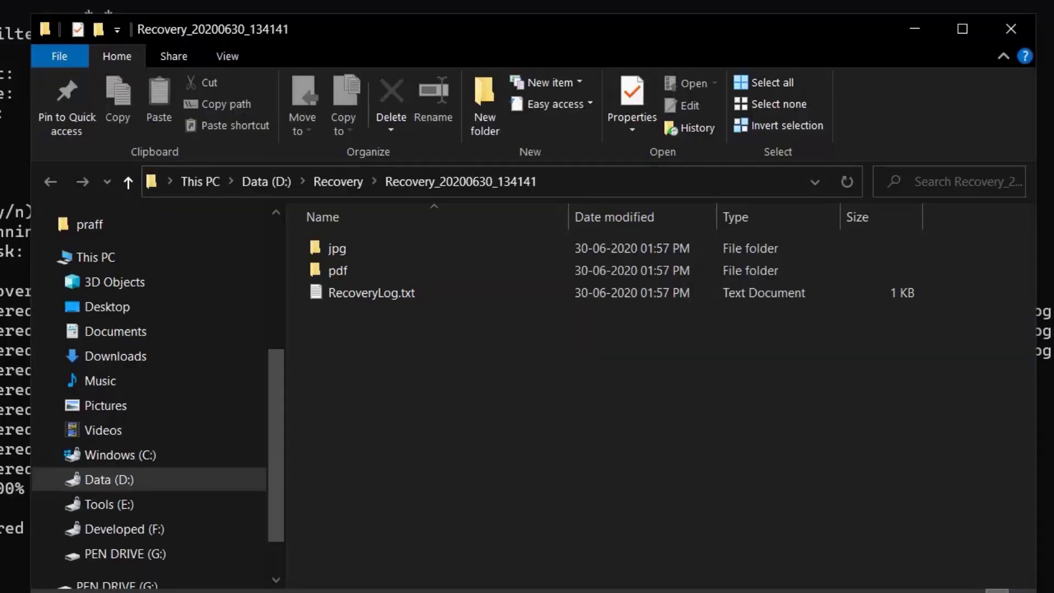
{"action": "double_click", "coordinate": [445, 250]}
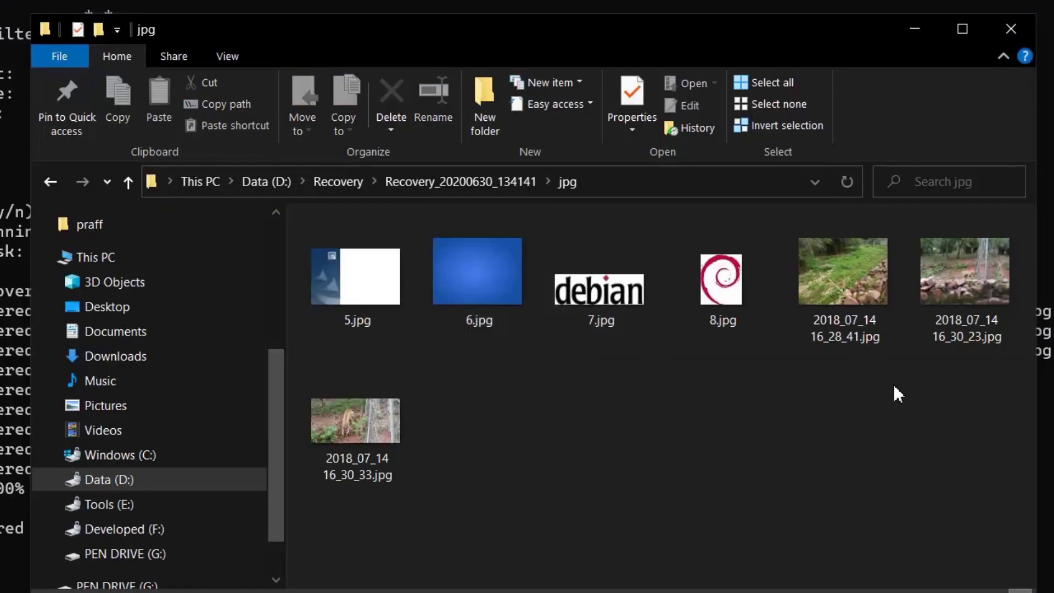
{"action": "left_click", "coordinate": [917, 341]}
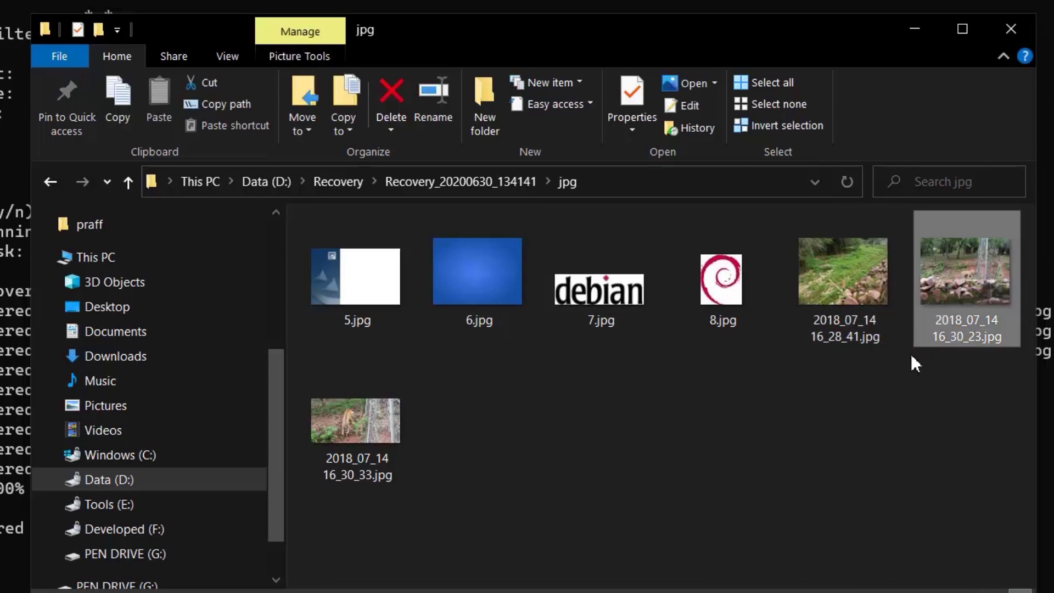
{"action": "left_click_drag", "start_coordinate": [688, 376], "coordinate": [424, 331]}
{"action": "left_click", "coordinate": [487, 409]}
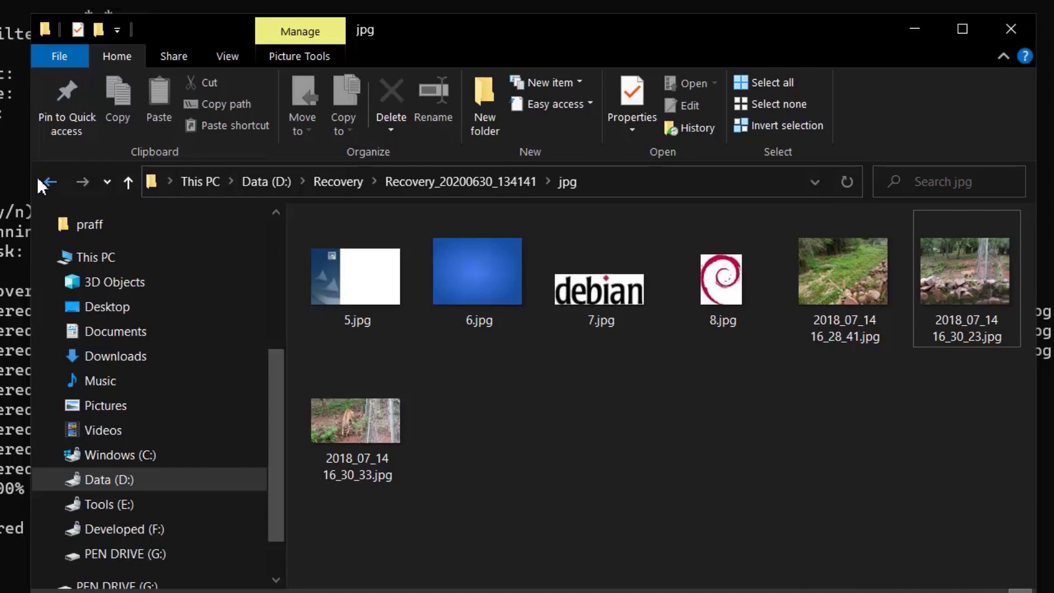
{"action": "left_click", "coordinate": [58, 187]}
{"action": "double_click", "coordinate": [399, 273]}
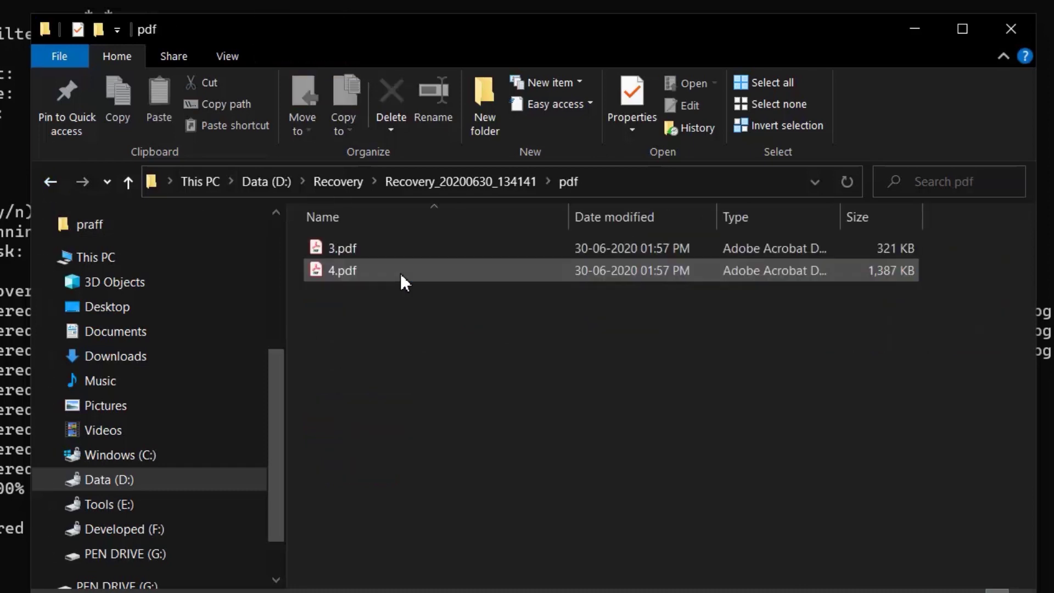